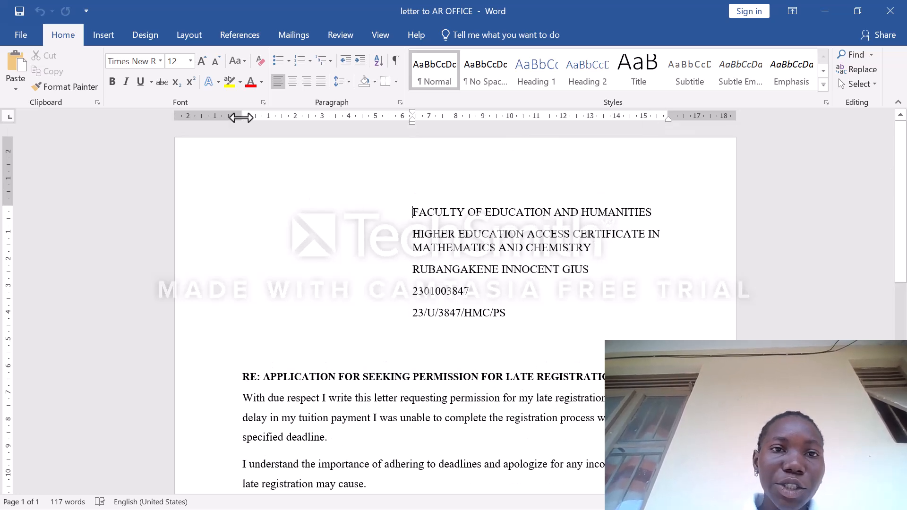
Start a mail merge of the Letters type for the open application letter.
left_click(296, 31)
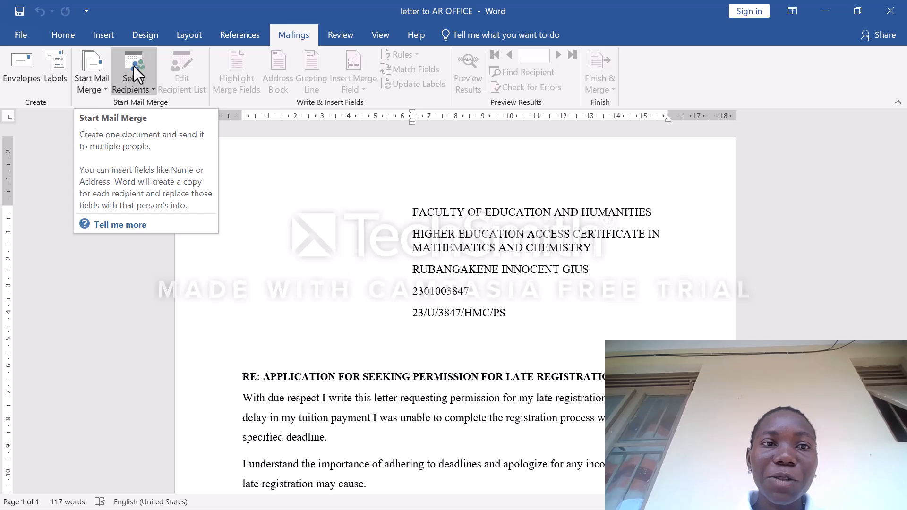
left_click(101, 78)
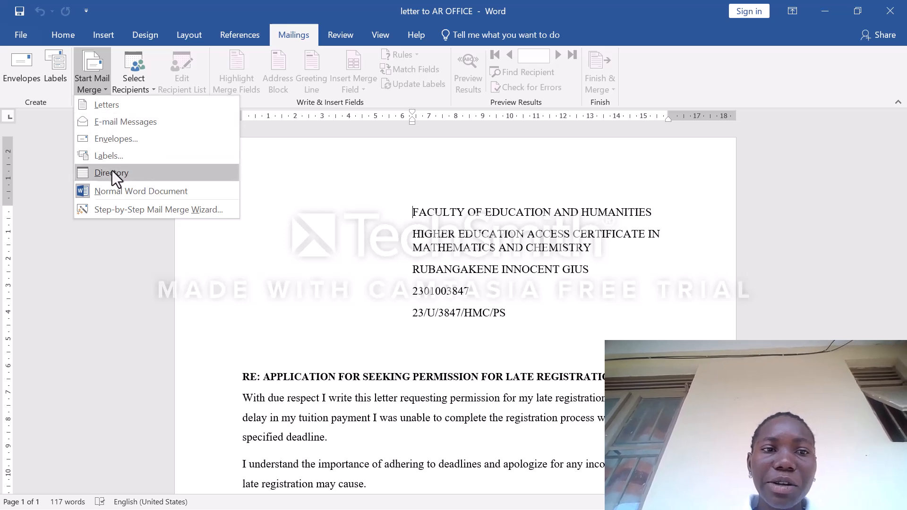
left_click(102, 103)
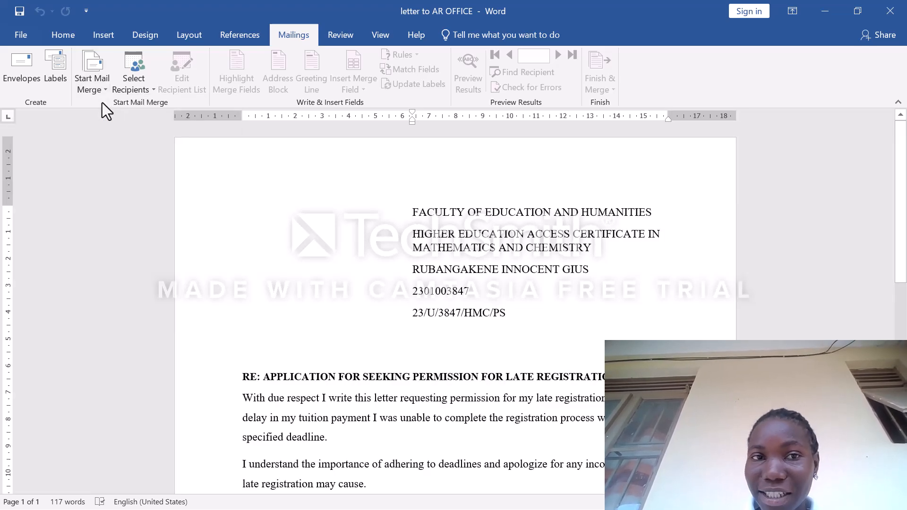
Use the existing GSB CLASS list from the Desktop folder as the mail merge recipient list.
left_click(148, 83)
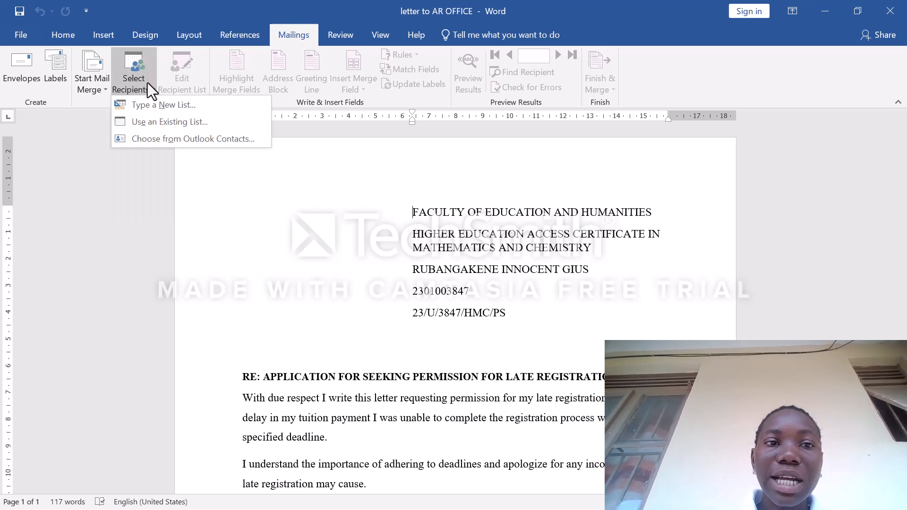
left_click(154, 118)
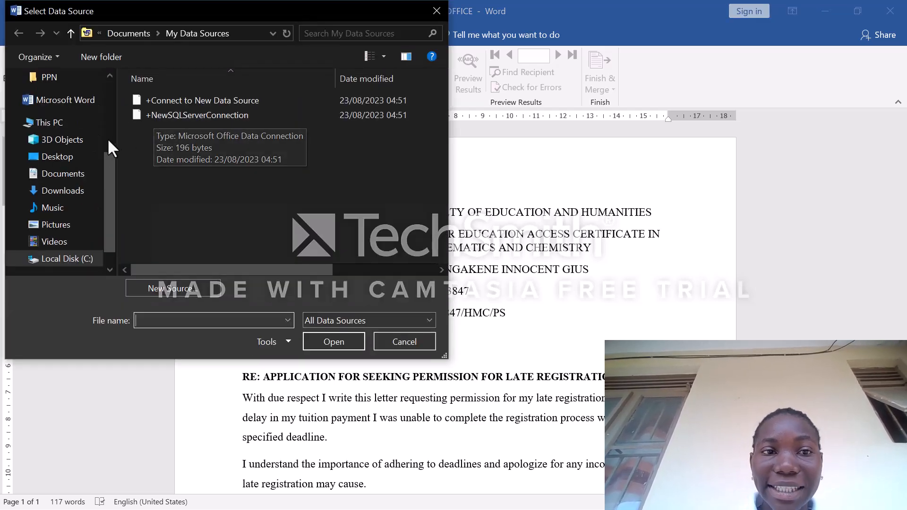
left_click(79, 155)
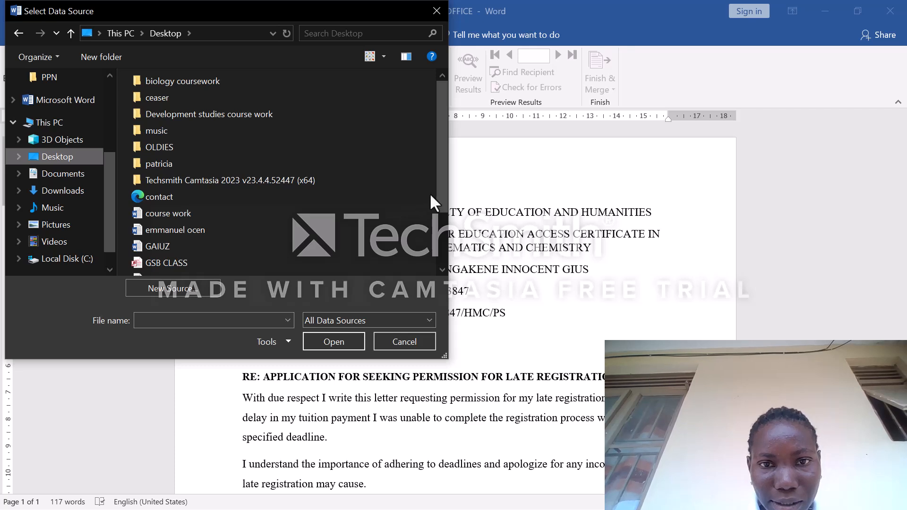
left_click_drag(442, 191, 446, 237)
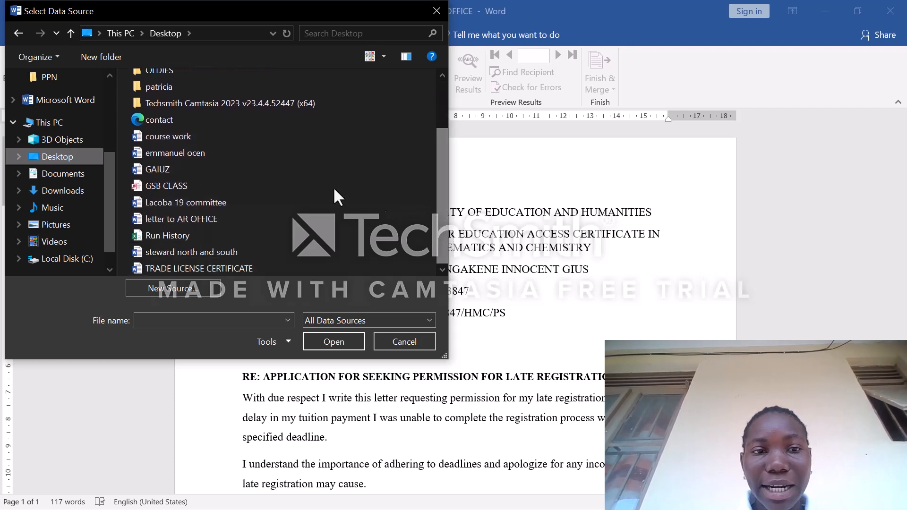
left_click(206, 185)
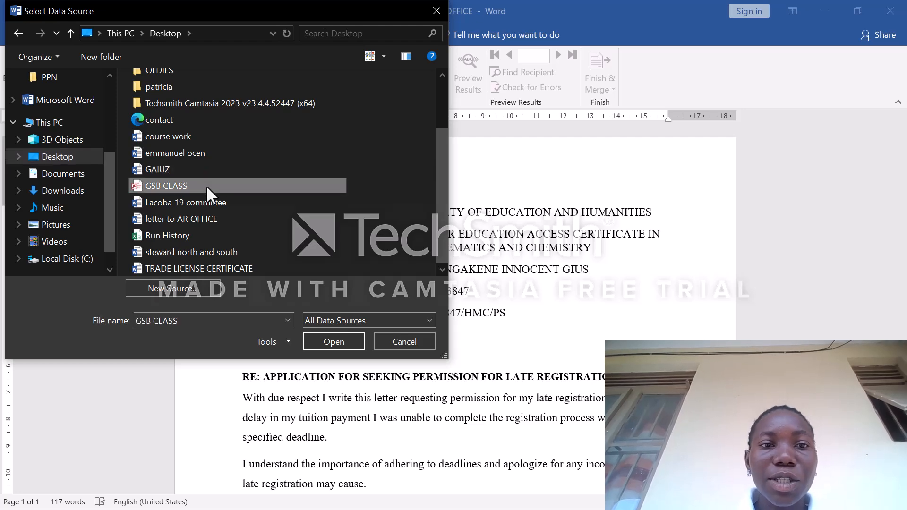
double_click(206, 185)
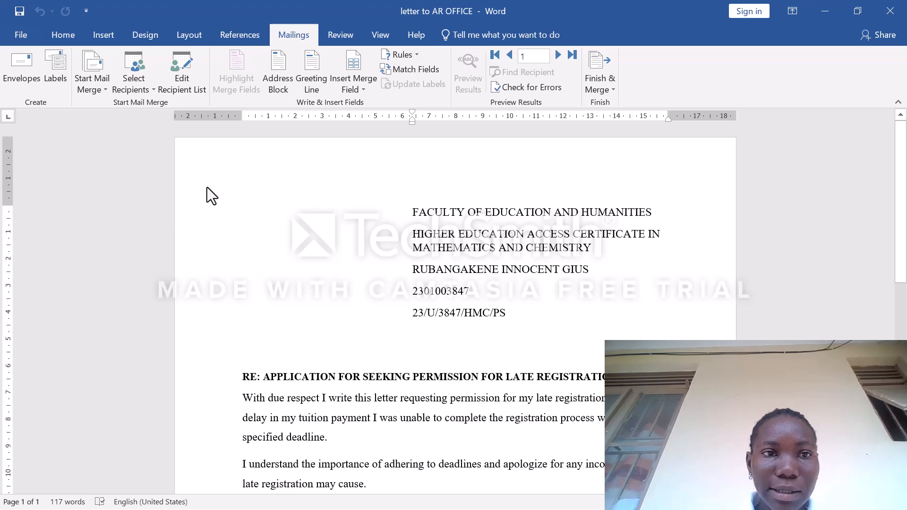
Sort the mail merge recipients by Last Name and then by First Name, both ascending.
left_click(178, 79)
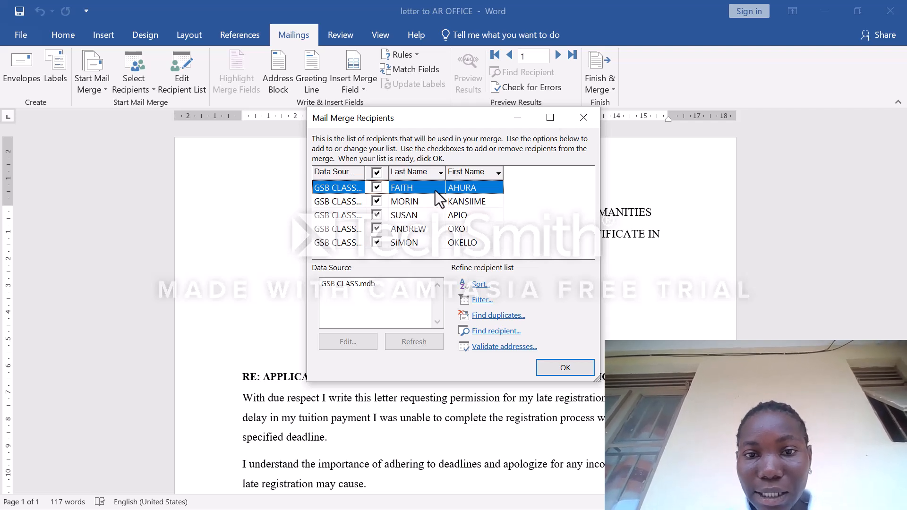
left_click(482, 284)
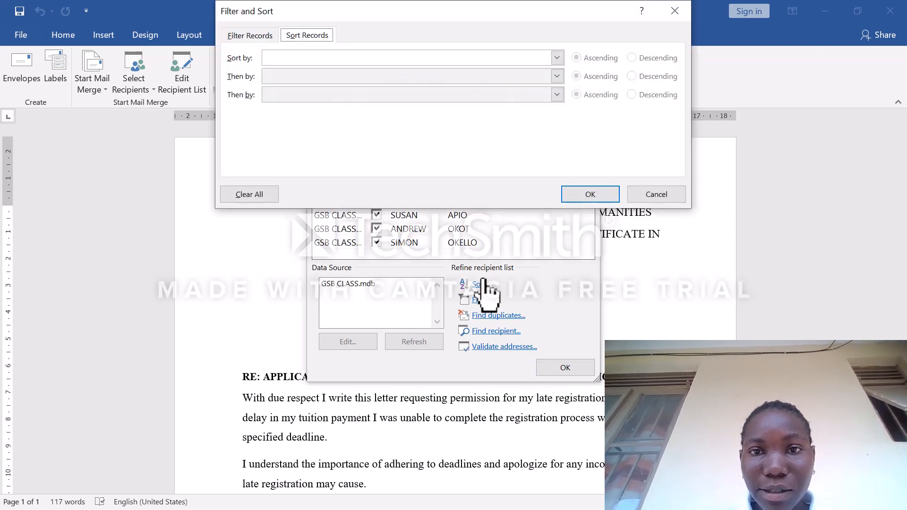
left_click(556, 59)
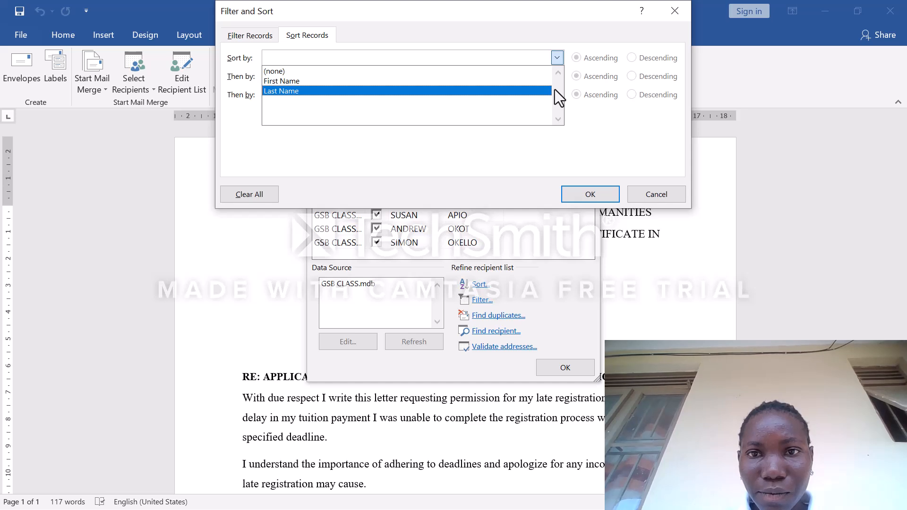
left_click(537, 90)
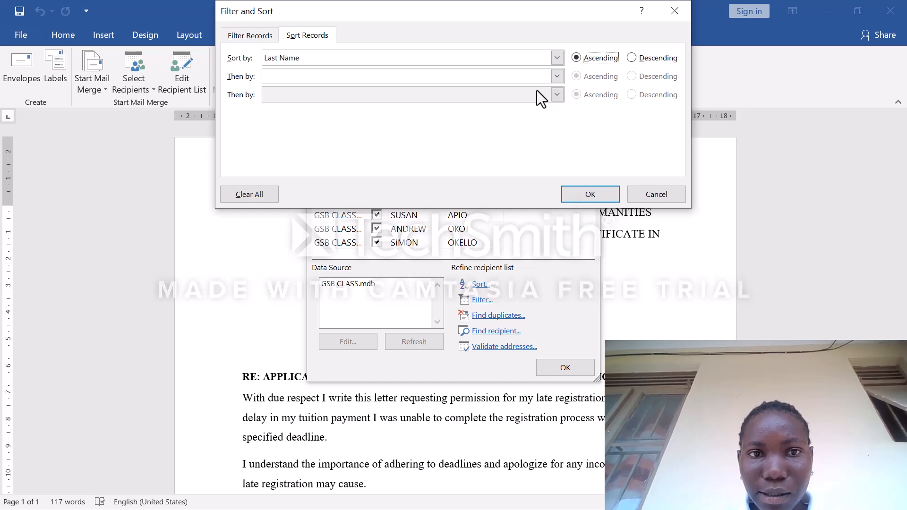
left_click(558, 76)
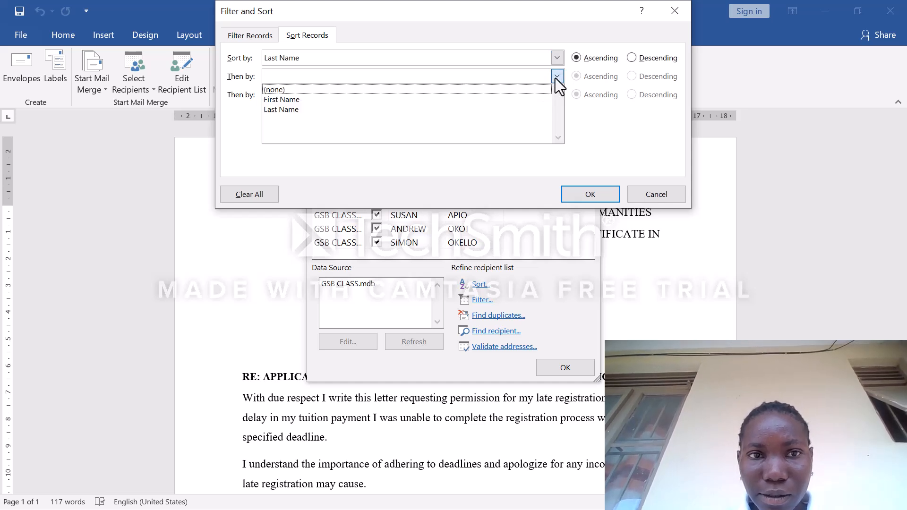
left_click(529, 102)
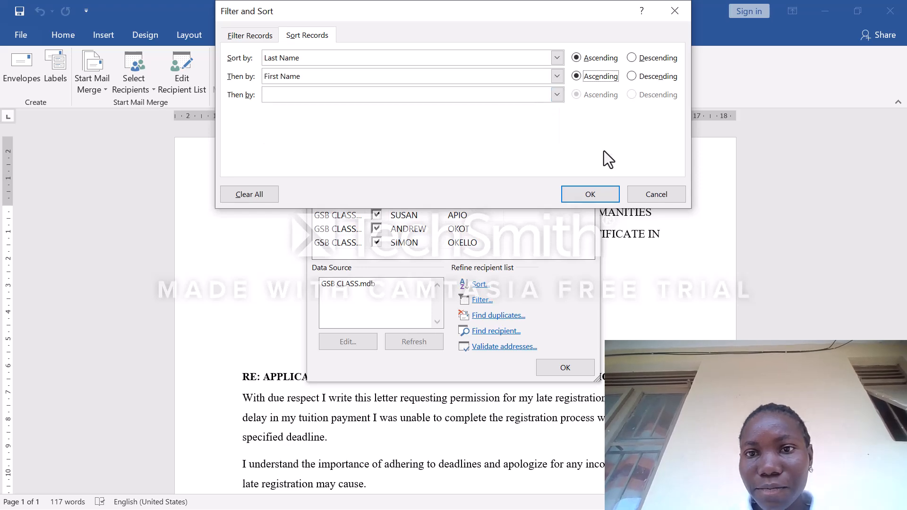
left_click(590, 195)
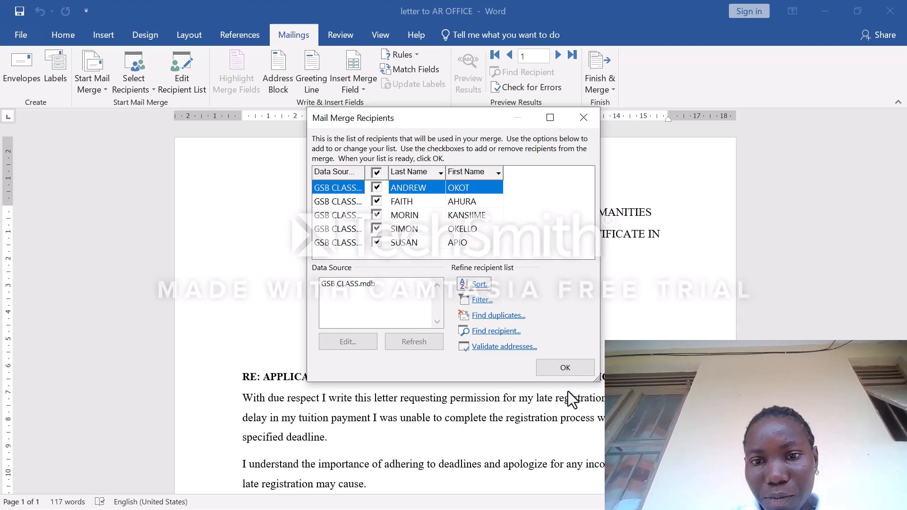
left_click(560, 368)
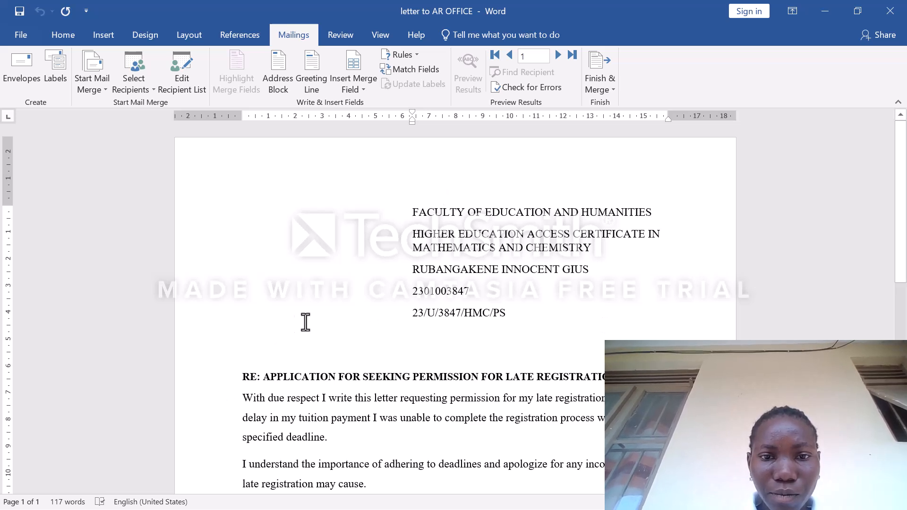
Insert a "Dear" greeting line on the empty line above the RE: heading, using "Dear Sir or Madam," for invalid recipient names.
left_click(240, 358)
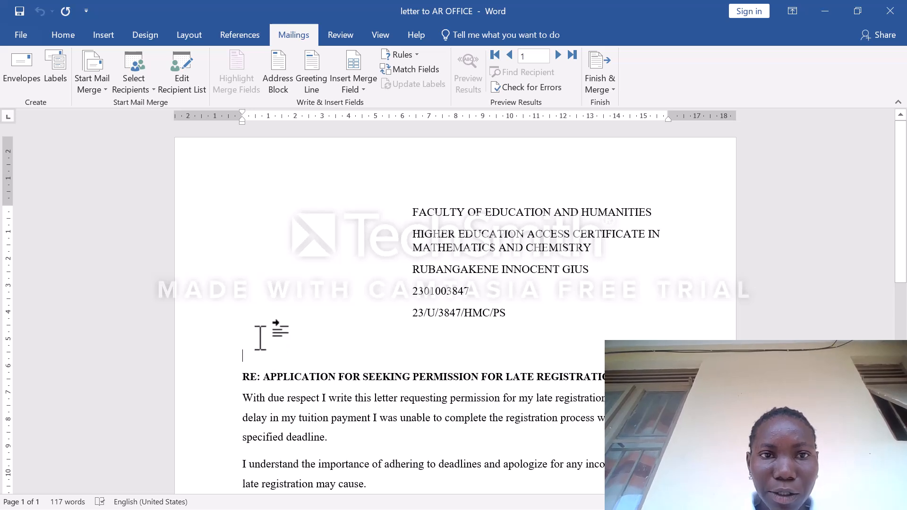
left_click(320, 72)
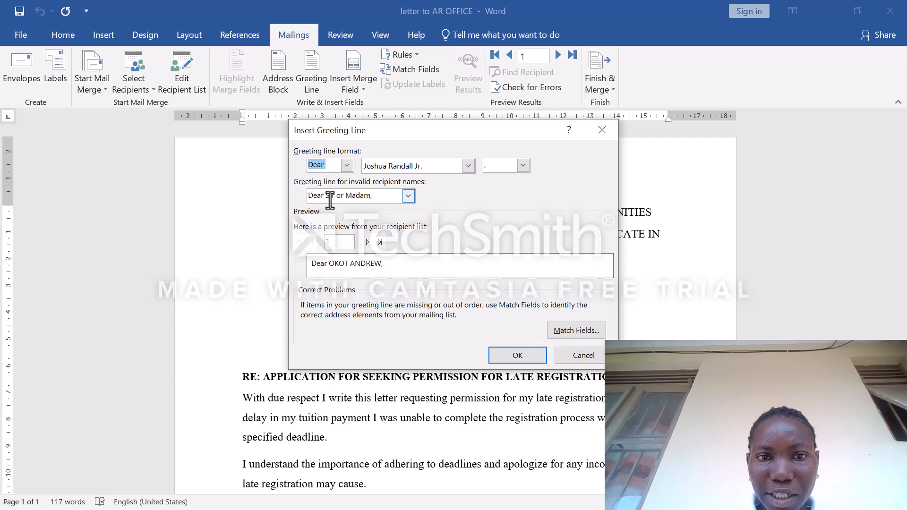
left_click(408, 196)
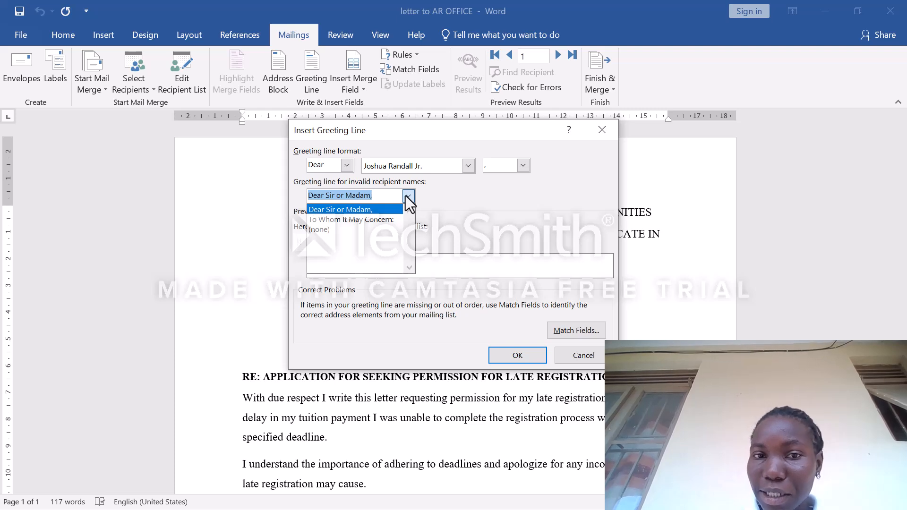
left_click(387, 209)
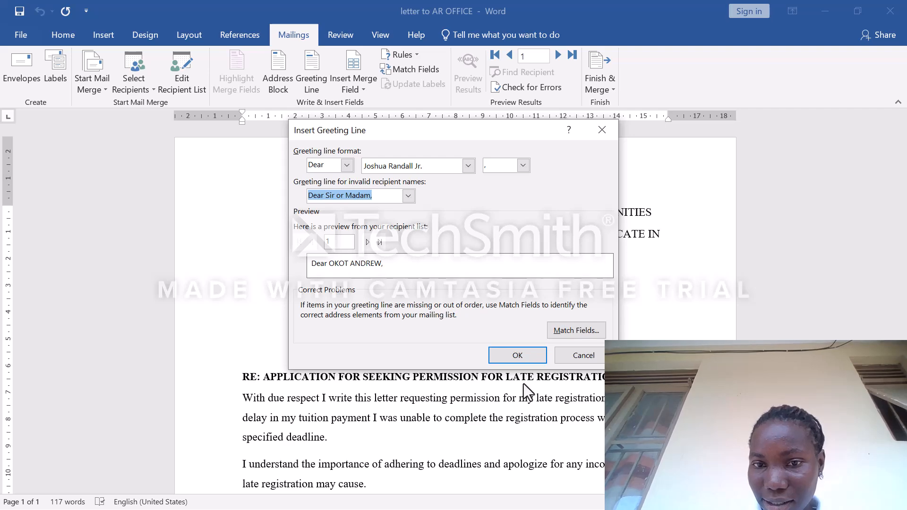
left_click(505, 350)
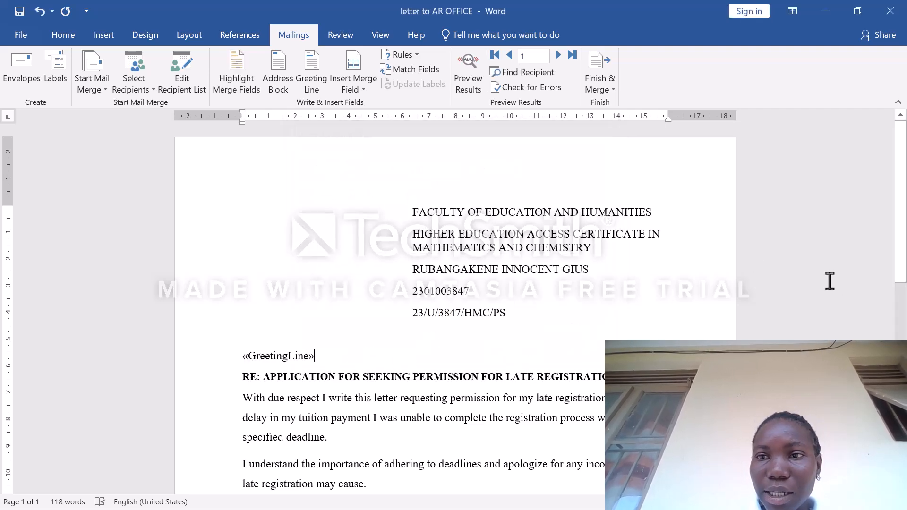
Insert the Last_Name merge field on the line below "Yours' sincerely".
left_click_drag(902, 273, 903, 336)
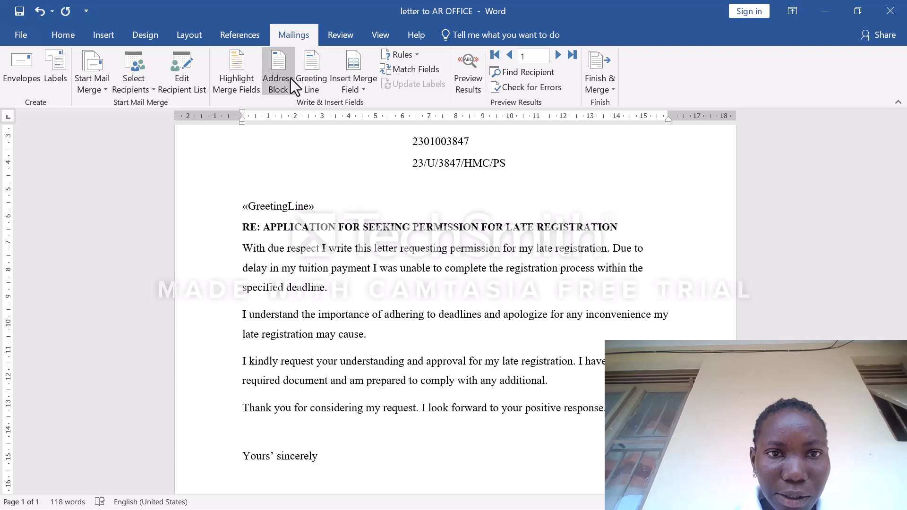
left_click(355, 78)
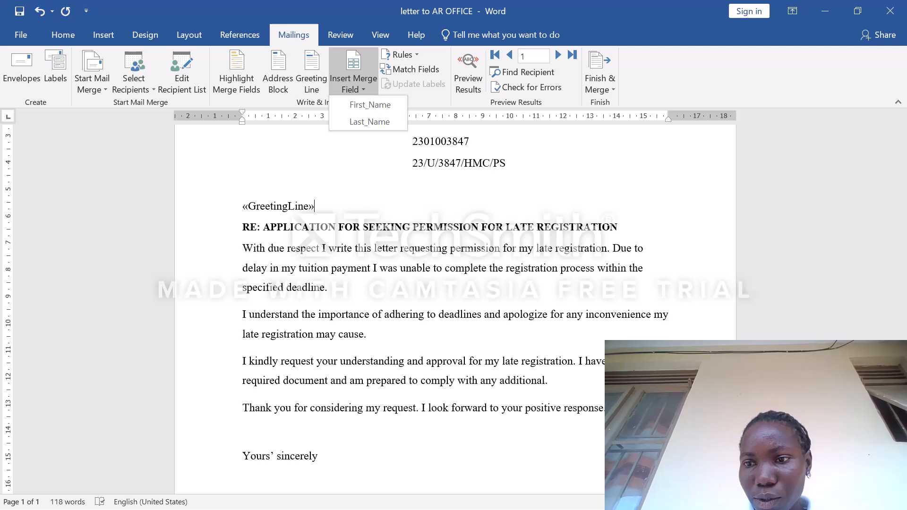
left_click(895, 135)
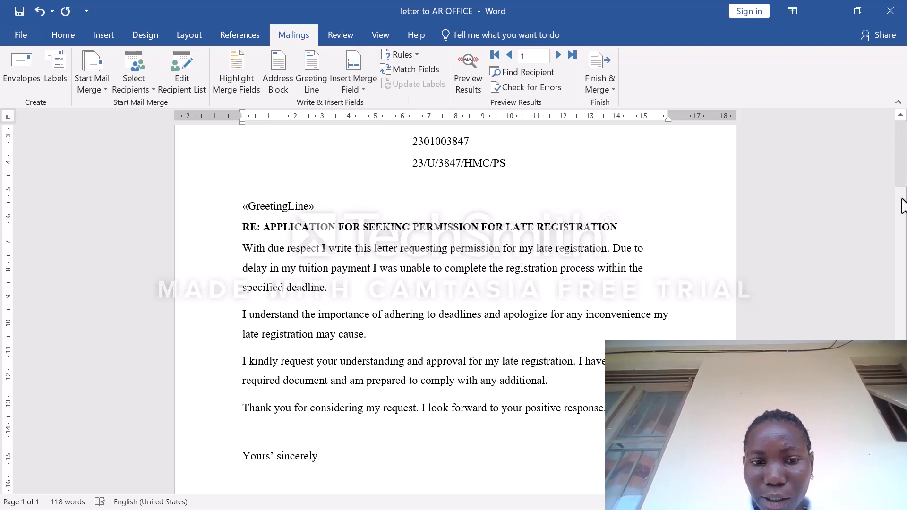
mouse_move(902, 206)
left_mouse_down()
mouse_move(903, 186)
mouse_move(904, 222)
mouse_move(903, 197)
left_mouse_up()
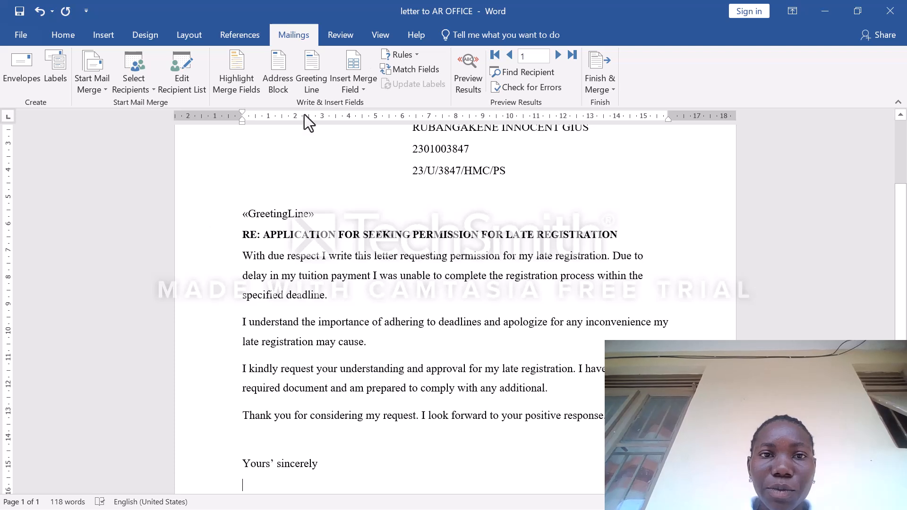
left_click(359, 90)
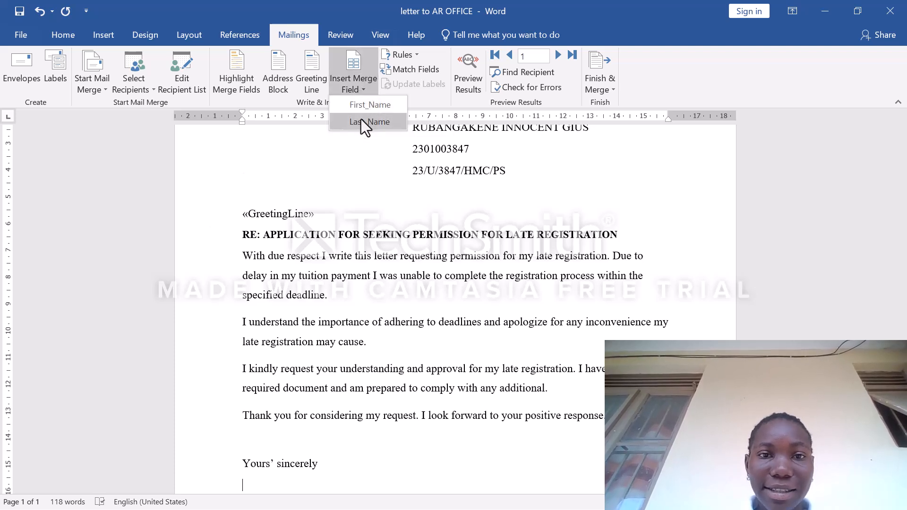
left_click(361, 121)
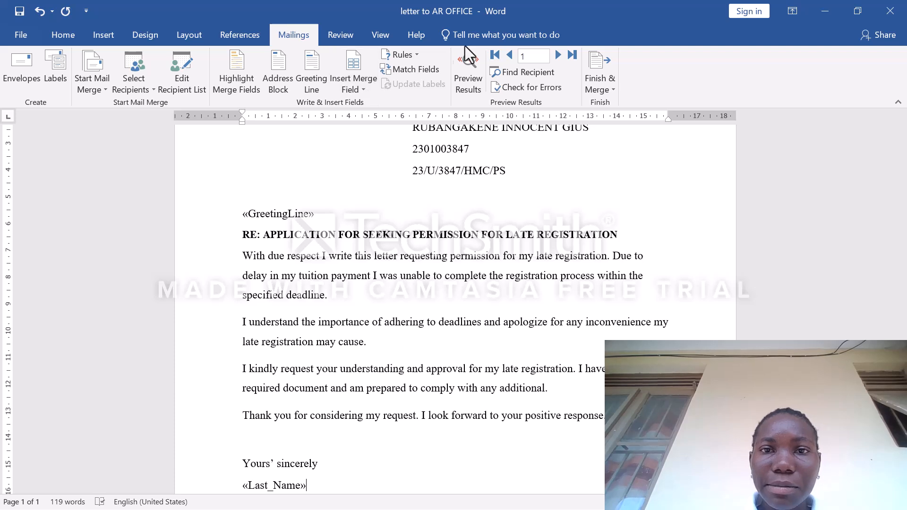
Preview the merge results and step through the recipients' letters up to record 5.
left_click(469, 91)
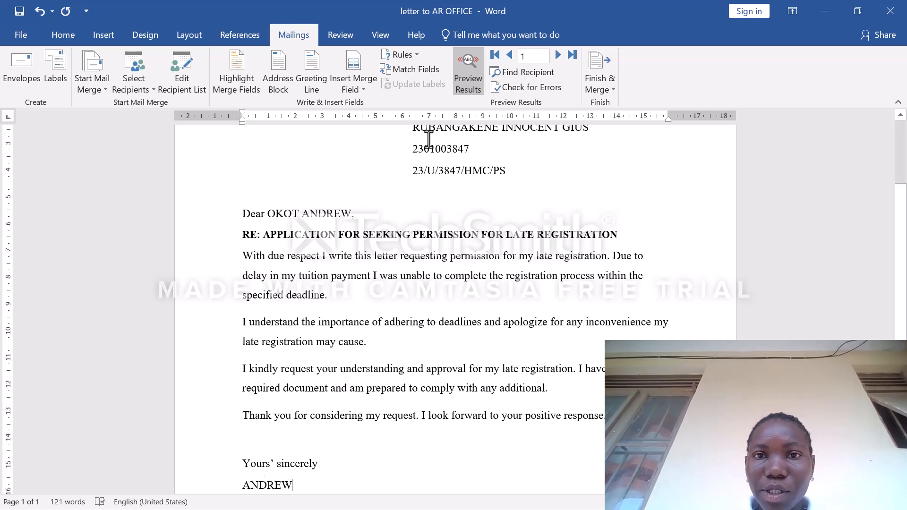
left_click(560, 56)
left_click(560, 56)
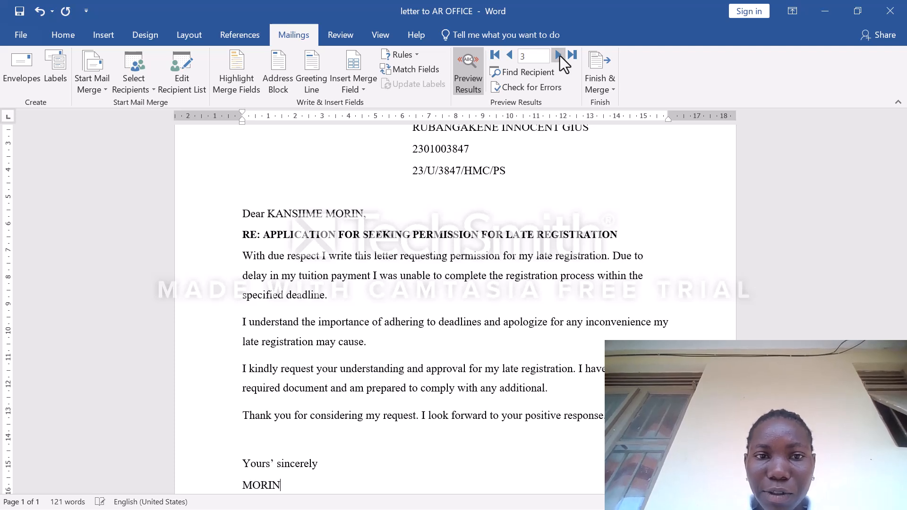
left_click(560, 56)
left_click(560, 56)
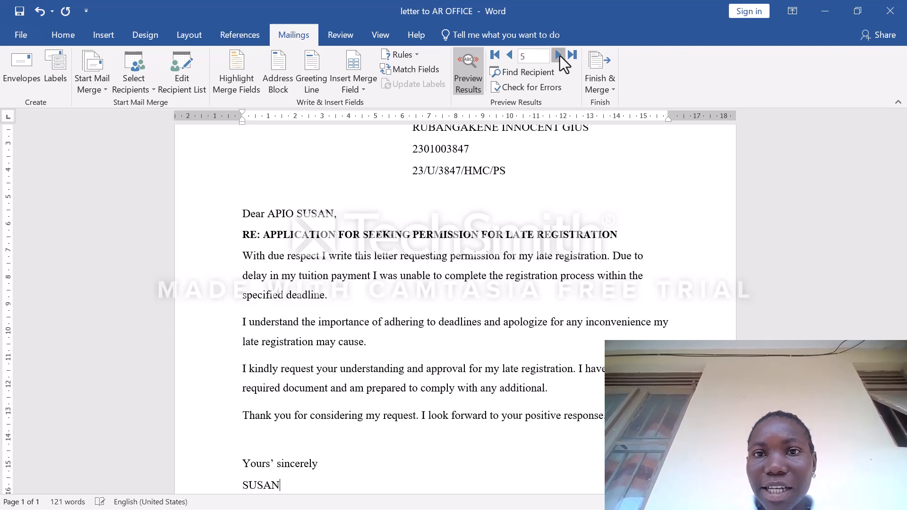
Merge records 1 to 5 into a new document of individual letters.
left_click(606, 88)
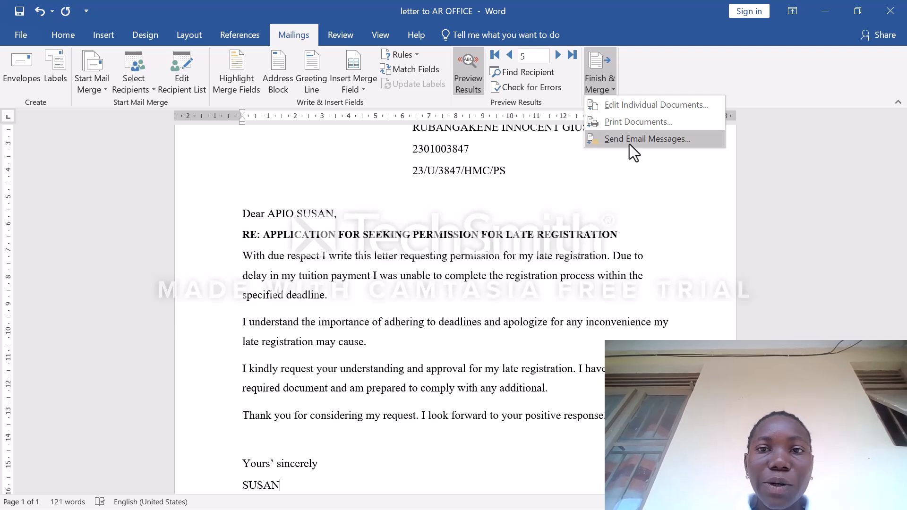
left_click(625, 108)
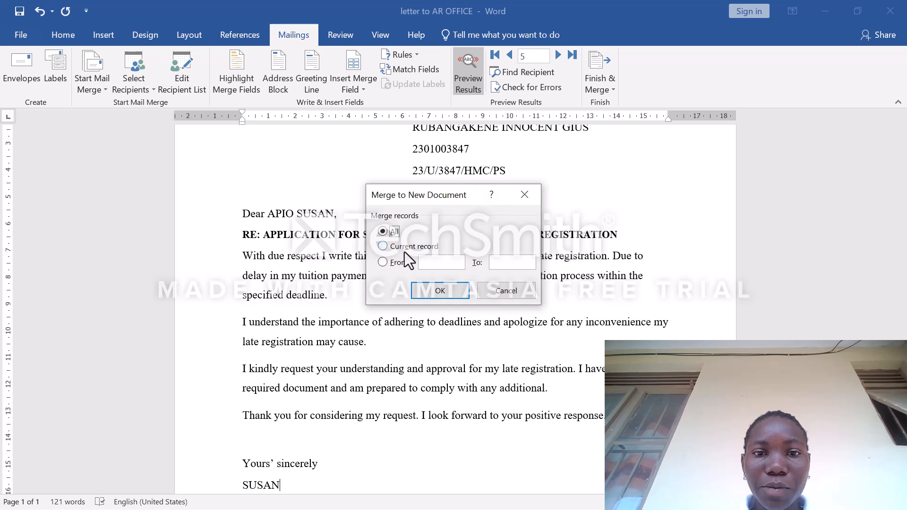
left_click(380, 262)
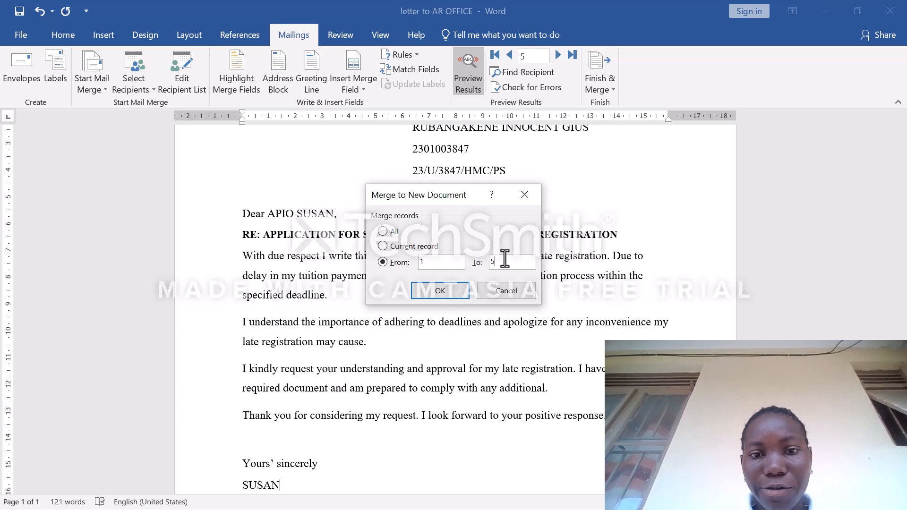
left_click(450, 290)
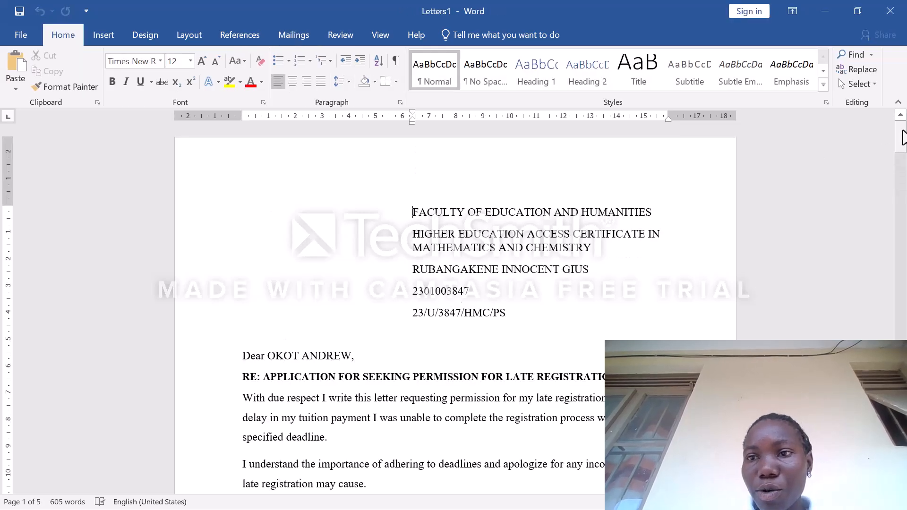
mouse_move(903, 137)
left_mouse_down()
mouse_move(902, 382)
mouse_move(894, 139)
left_mouse_up()
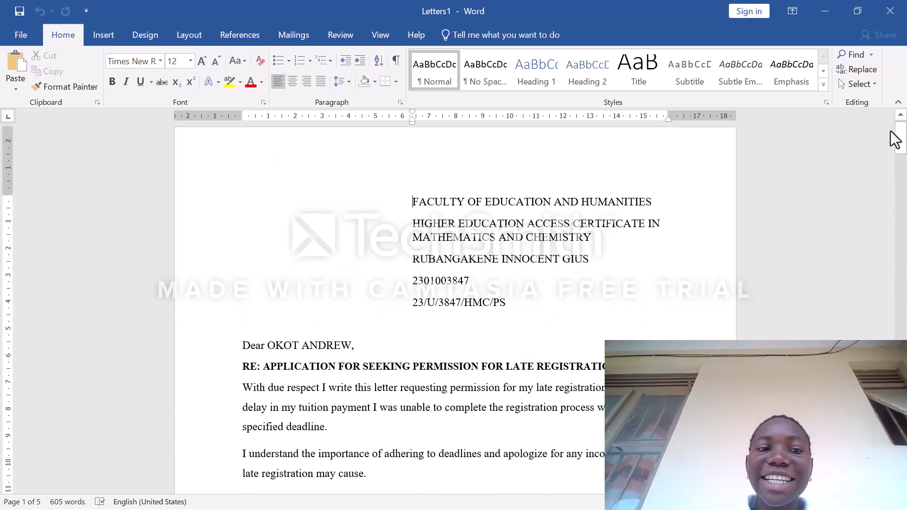